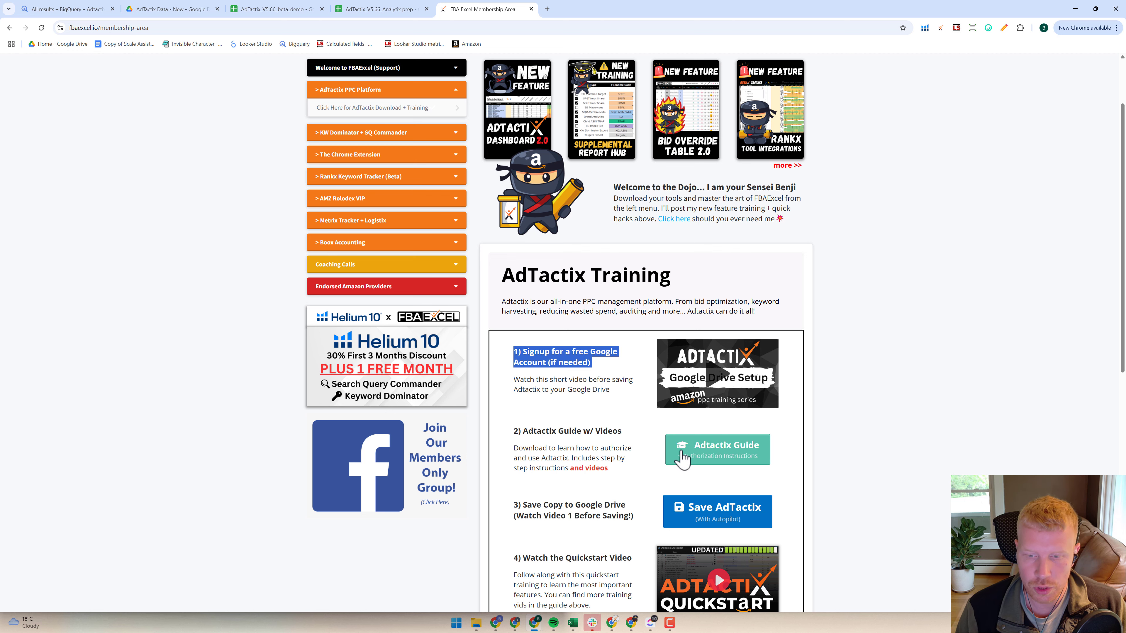
- Make a copy of the AdTactix_V1.0.0 spreadsheet, including its attached Apps Script, from the membership area's Save AdTactix link
left_click(723, 512)
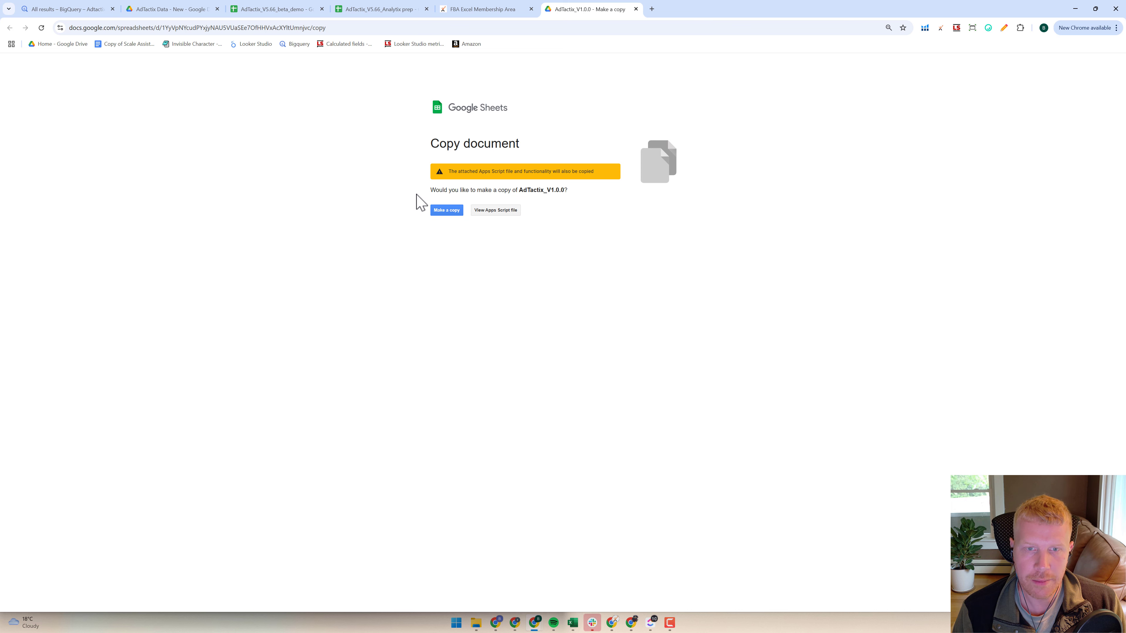
left_click(443, 210)
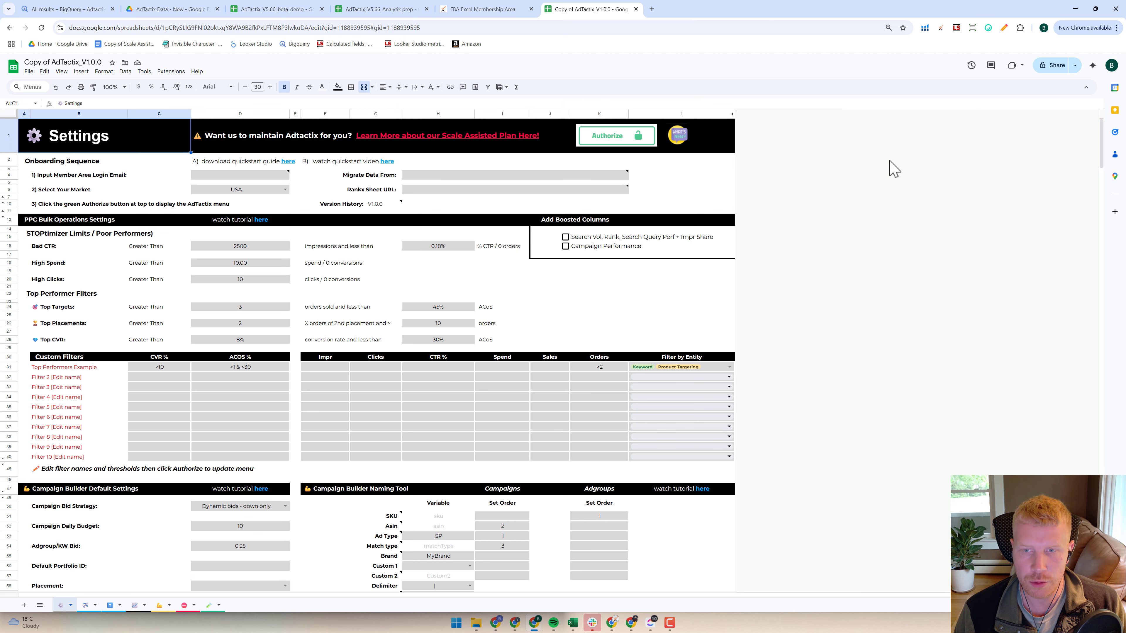
left_click(499, 280)
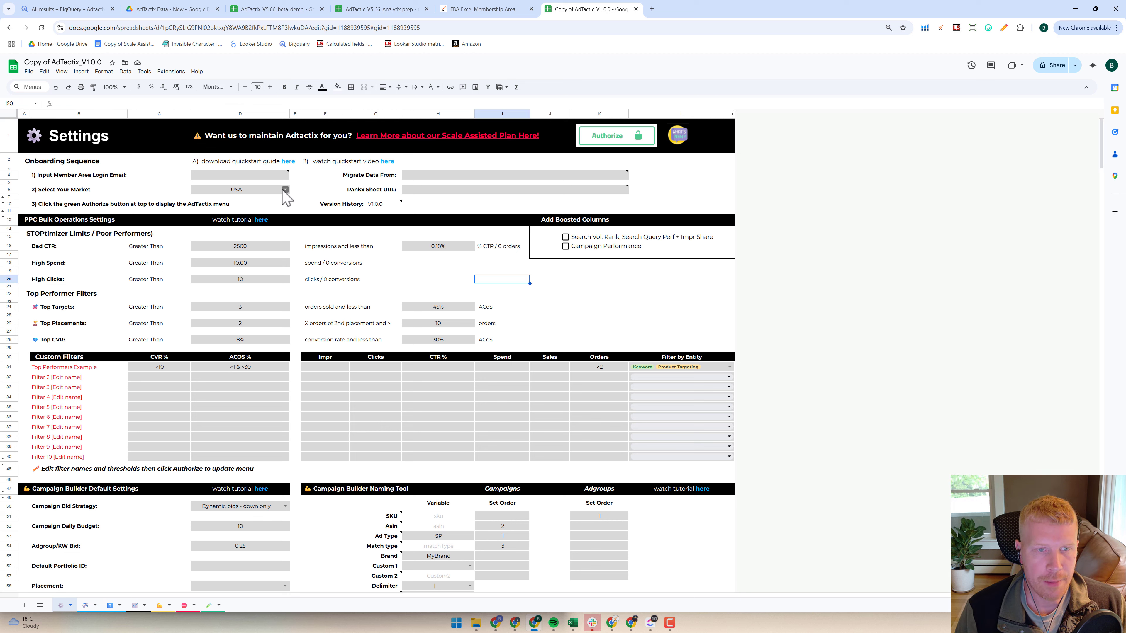
- Fill in the Member Area Login Email on the Settings sheet with the signed-in Google account's email address
left_click(258, 177)
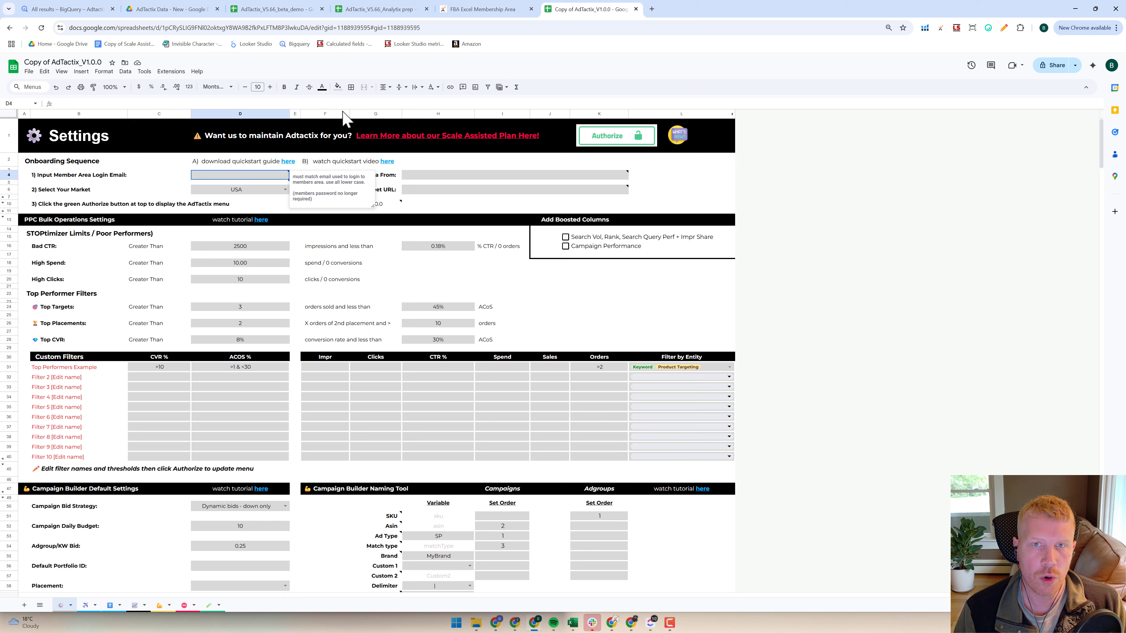
left_click(474, 9)
scroll(380, 184, "up", 2)
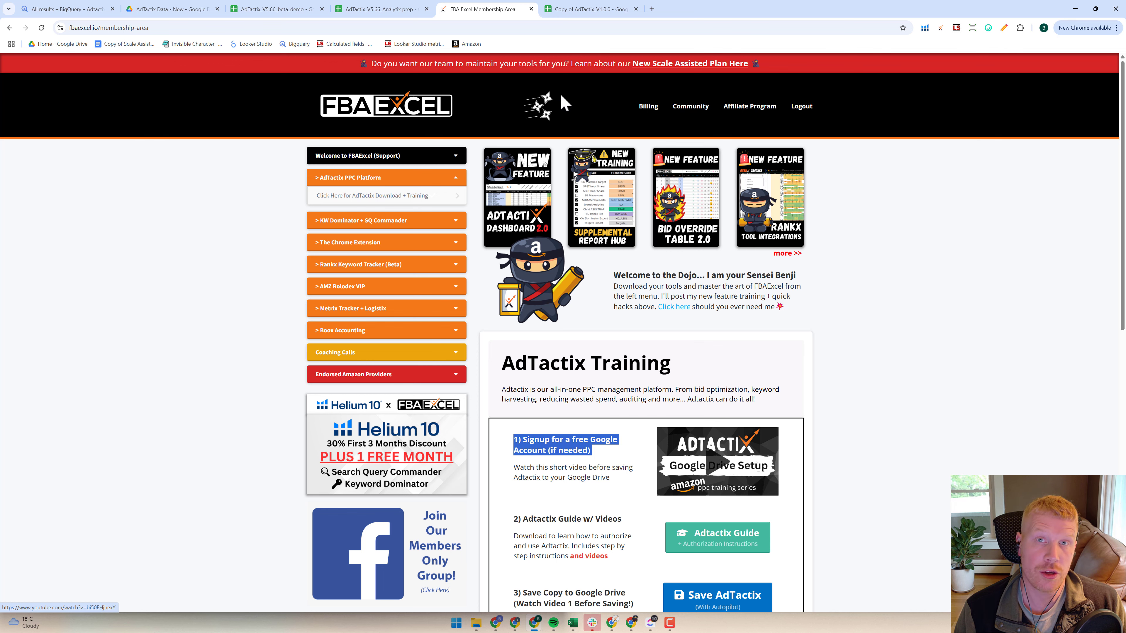
left_click(579, 9)
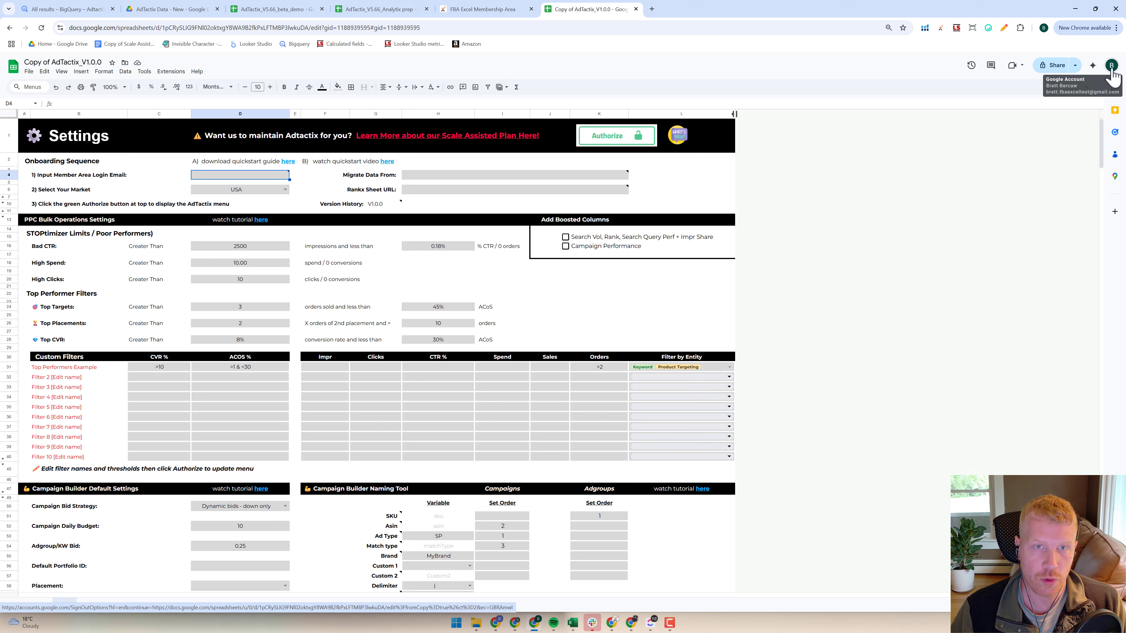
left_click(321, 176)
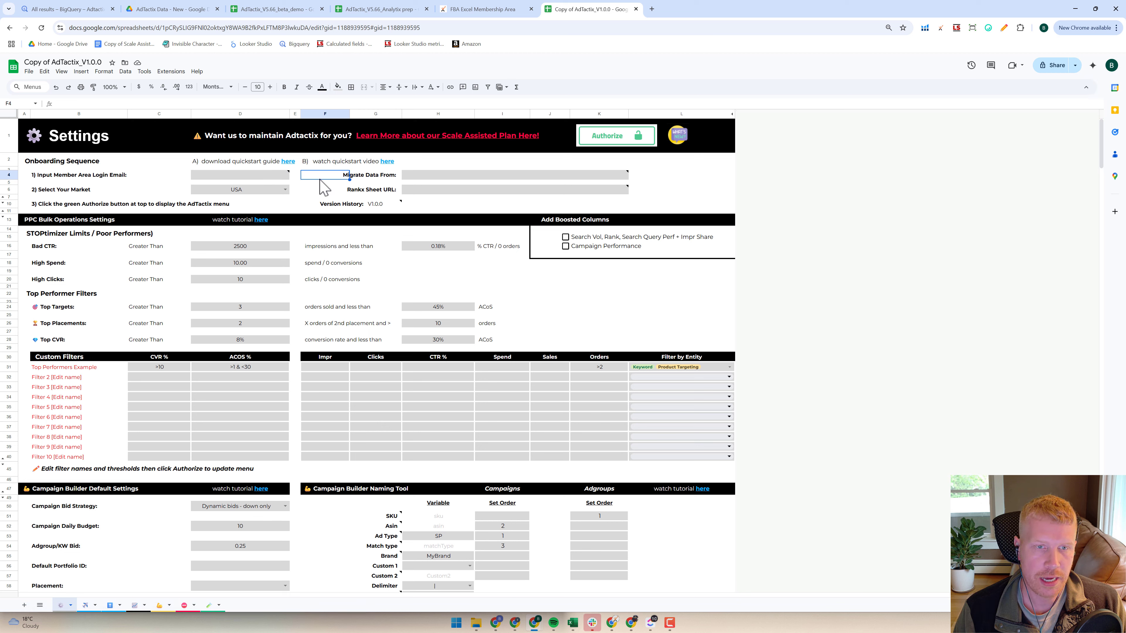
left_click(315, 190)
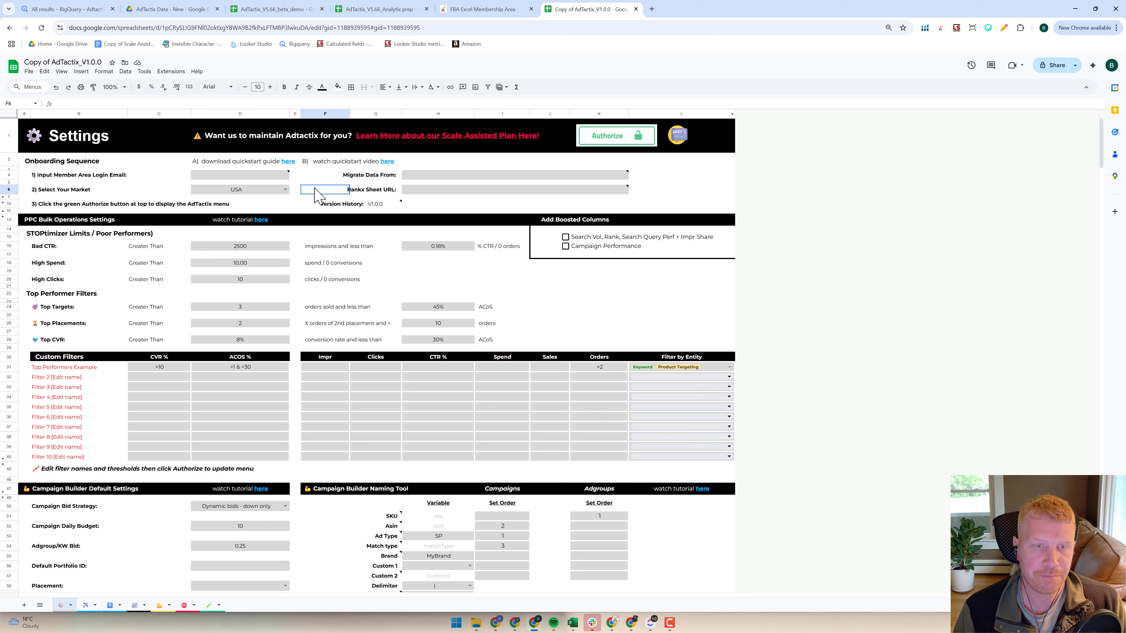
left_click(266, 177)
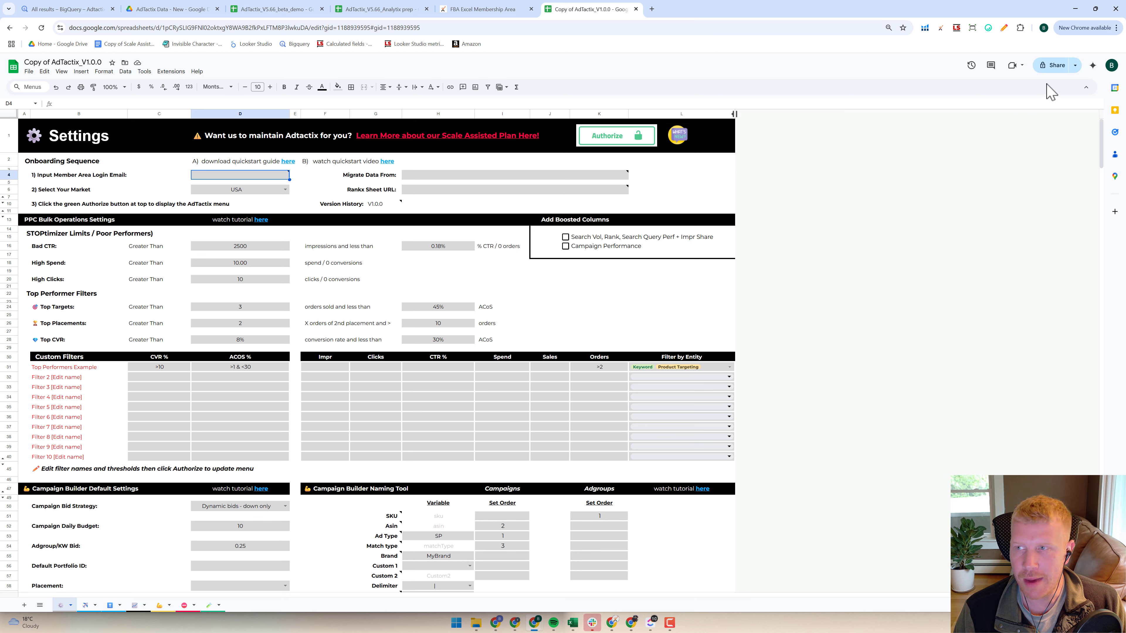
left_click_drag(1120, 92, 1046, 94)
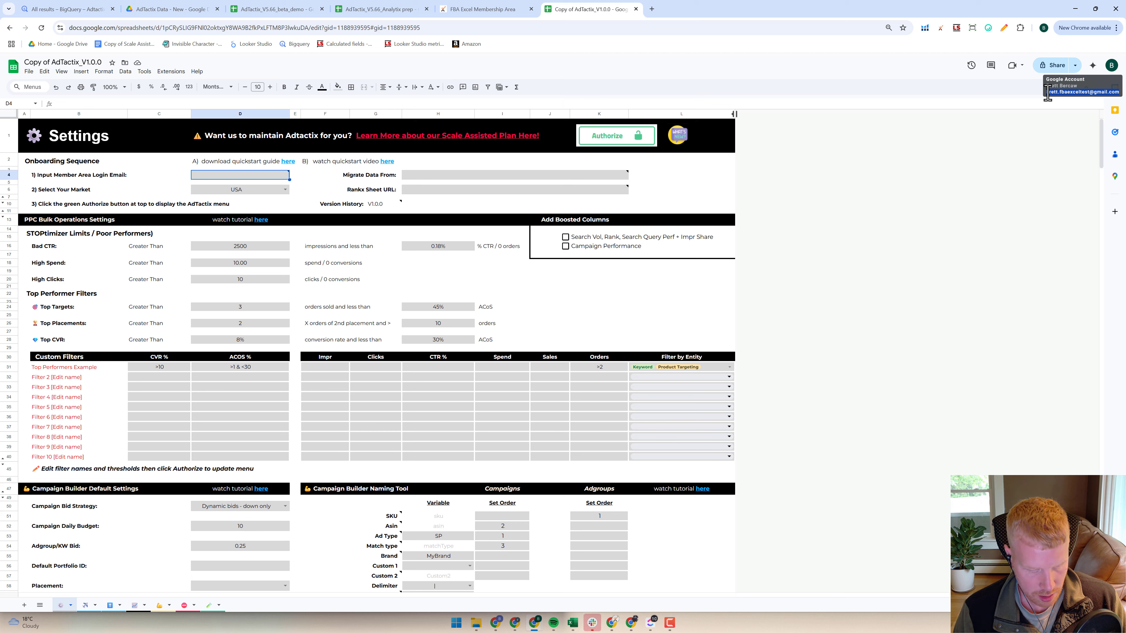
mouse_move(233, 177)
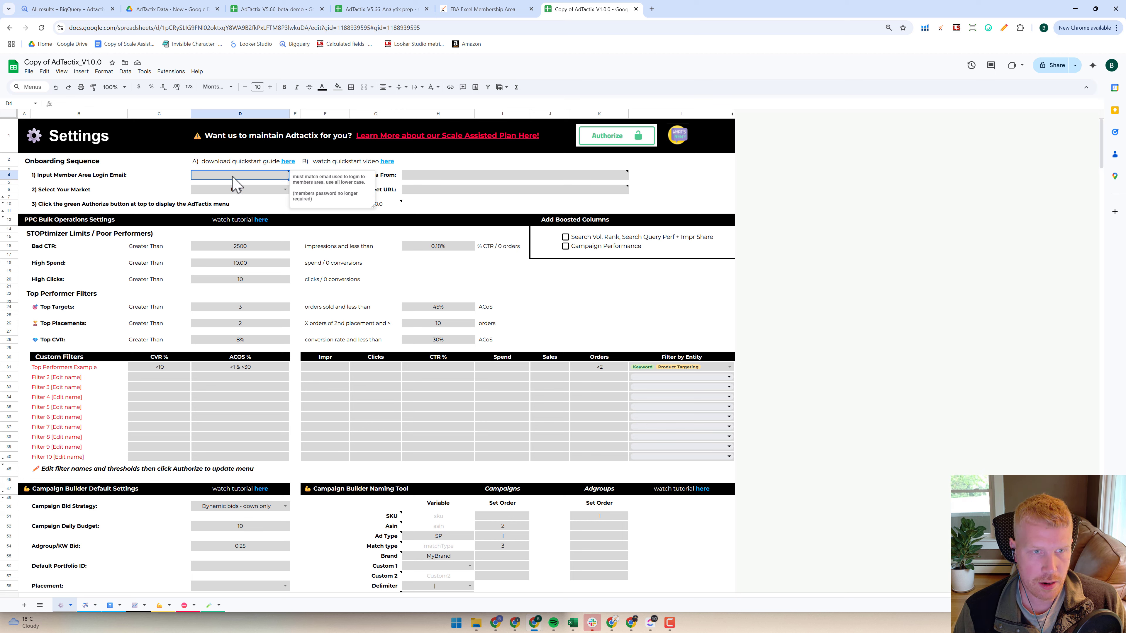
key("ctrl+v")
left_click(170, 175)
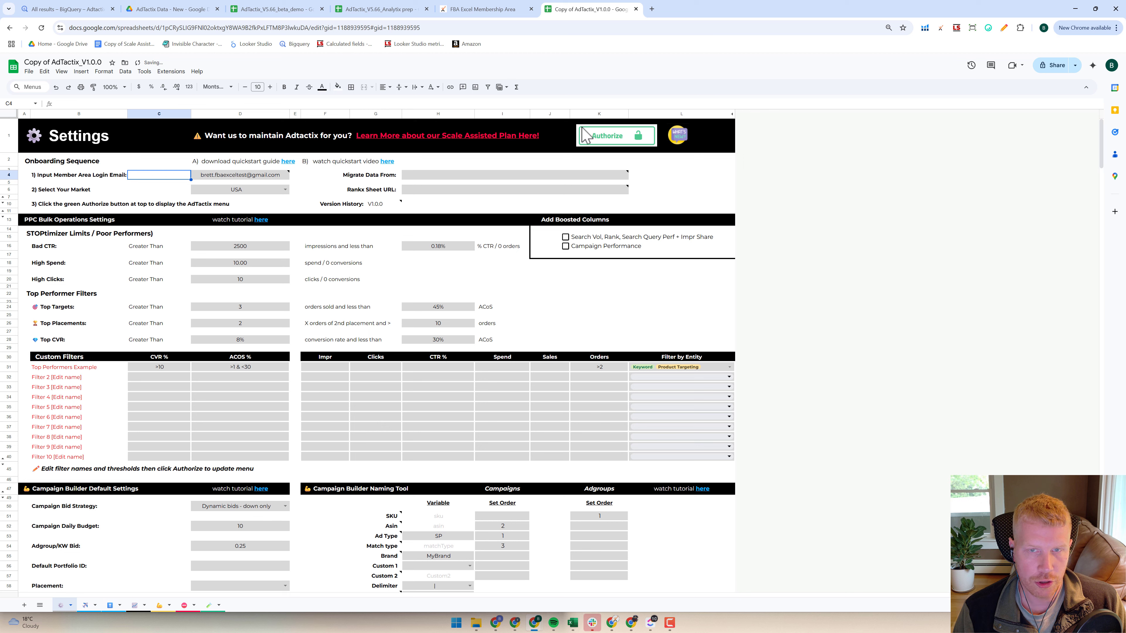
- Start authorizing the AdTactix script, choose the Google account, and proceed past the unverified-app warning to sign in
left_click(606, 138)
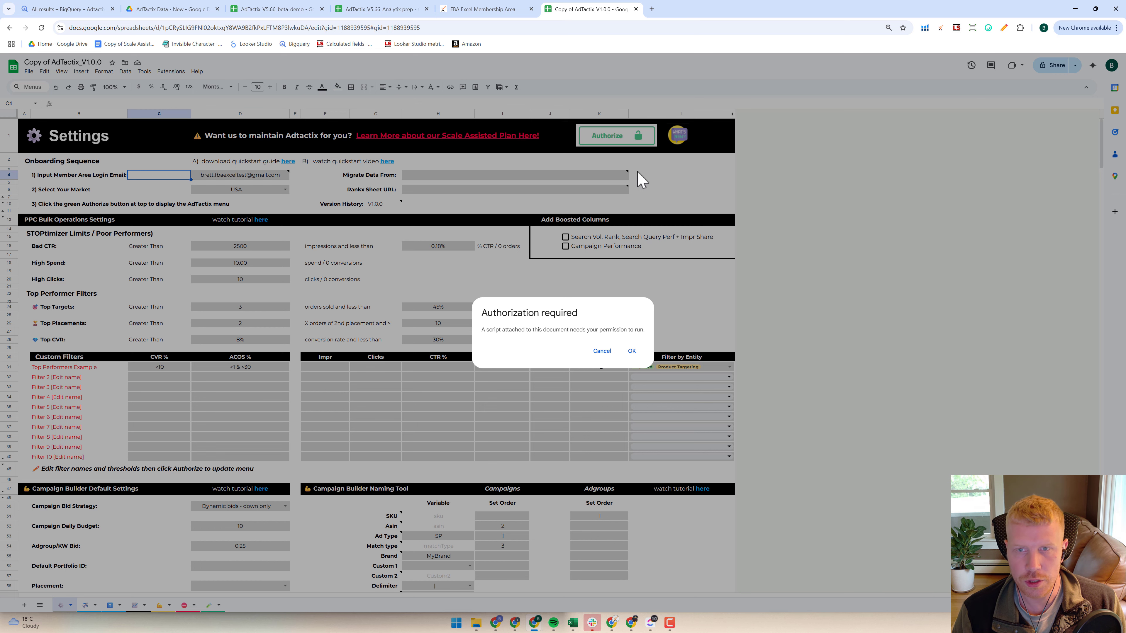
left_click(632, 351)
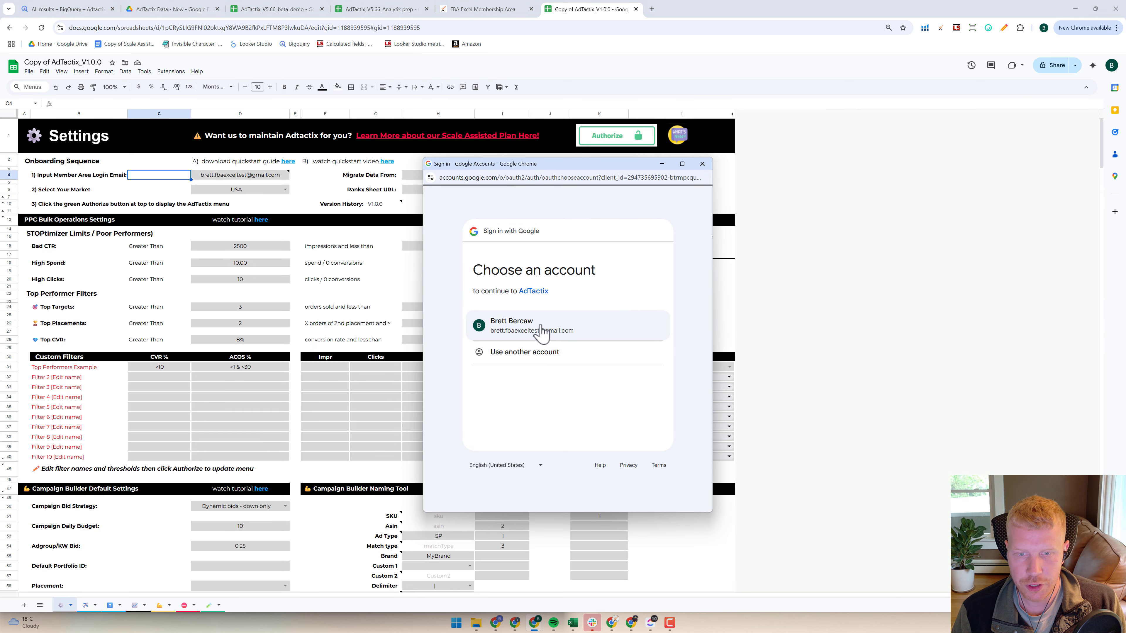
left_click(541, 326)
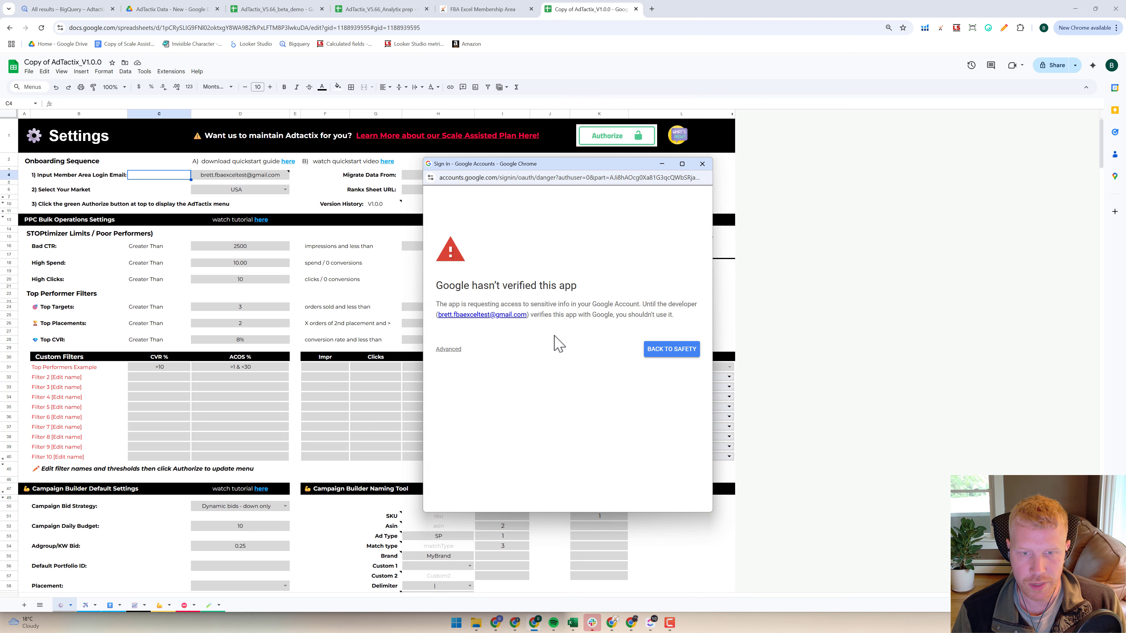
left_click(454, 351)
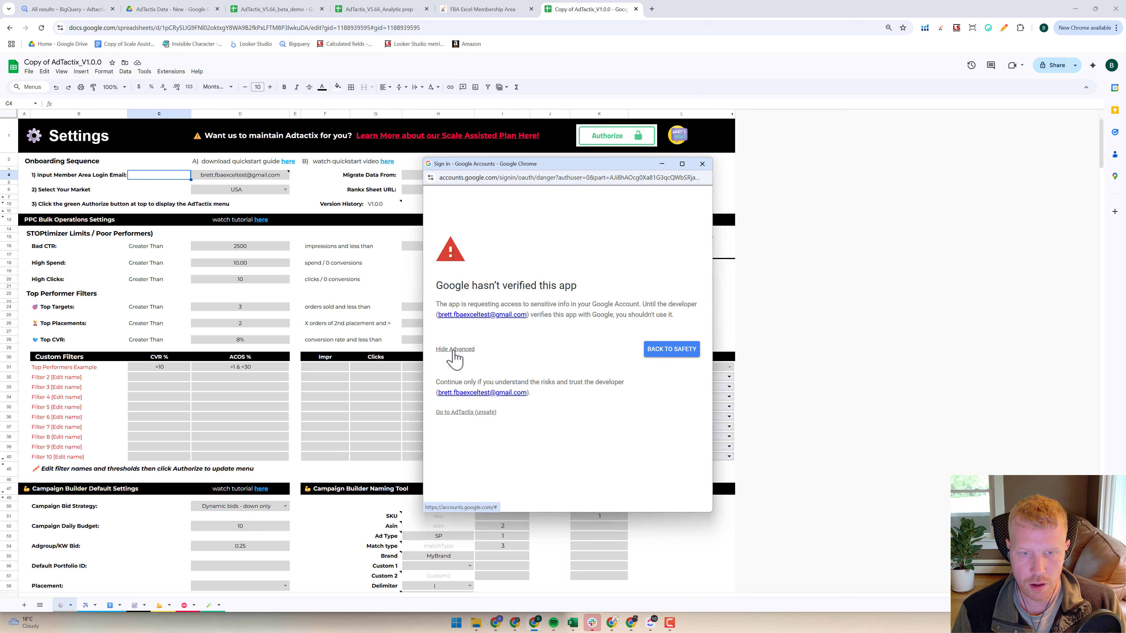
left_click(448, 415)
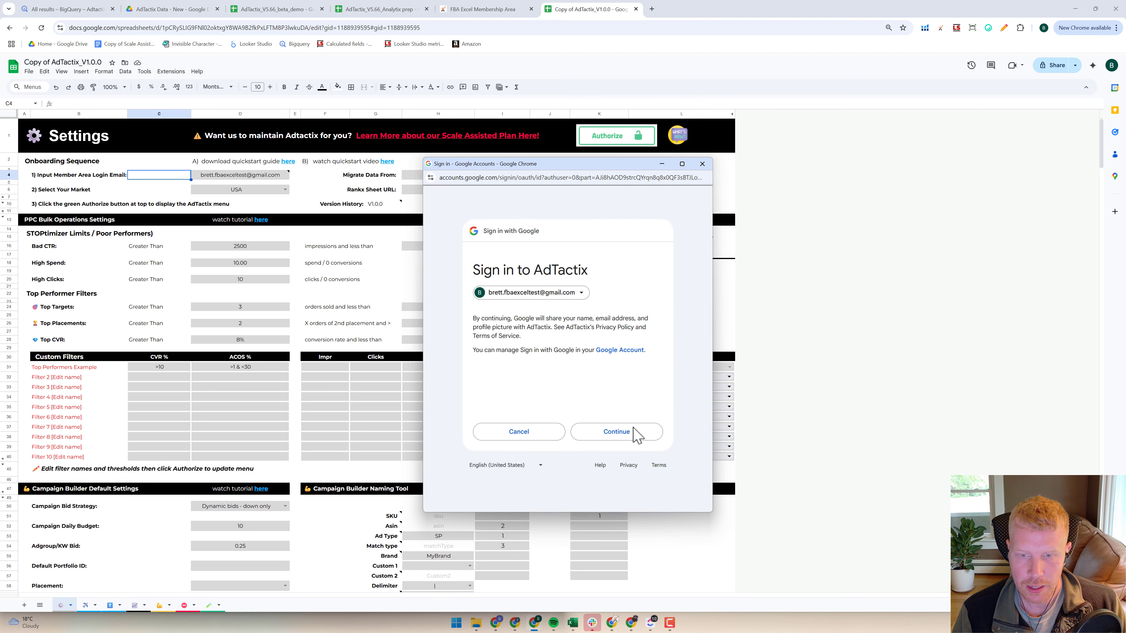
left_click(629, 432)
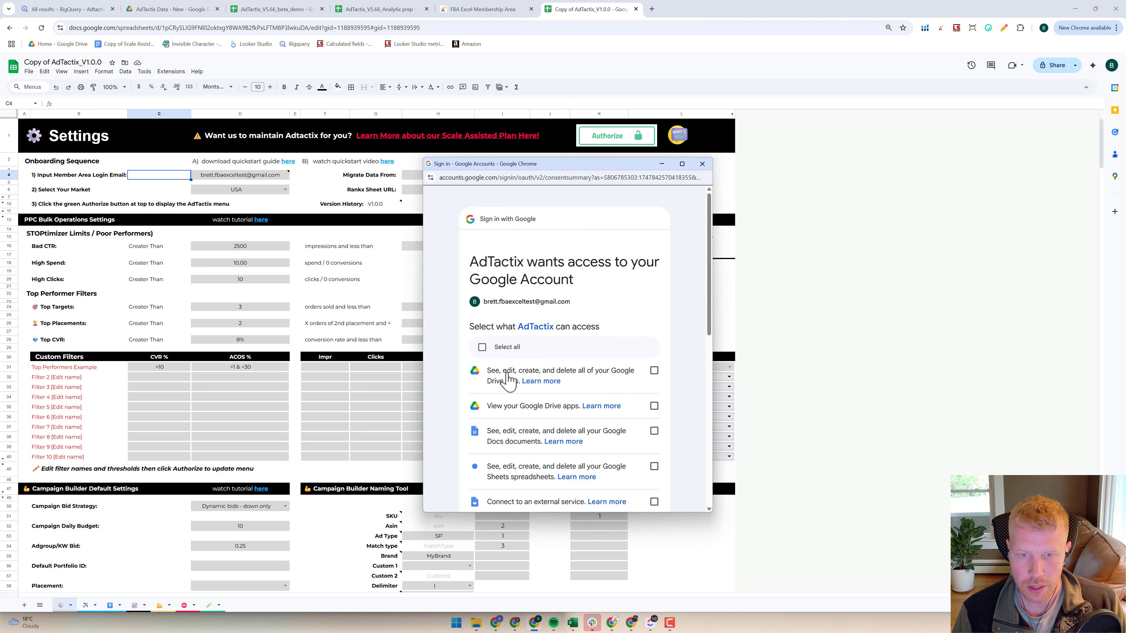
- Grant AdTactix all the requested Google Account permissions
left_click(482, 348)
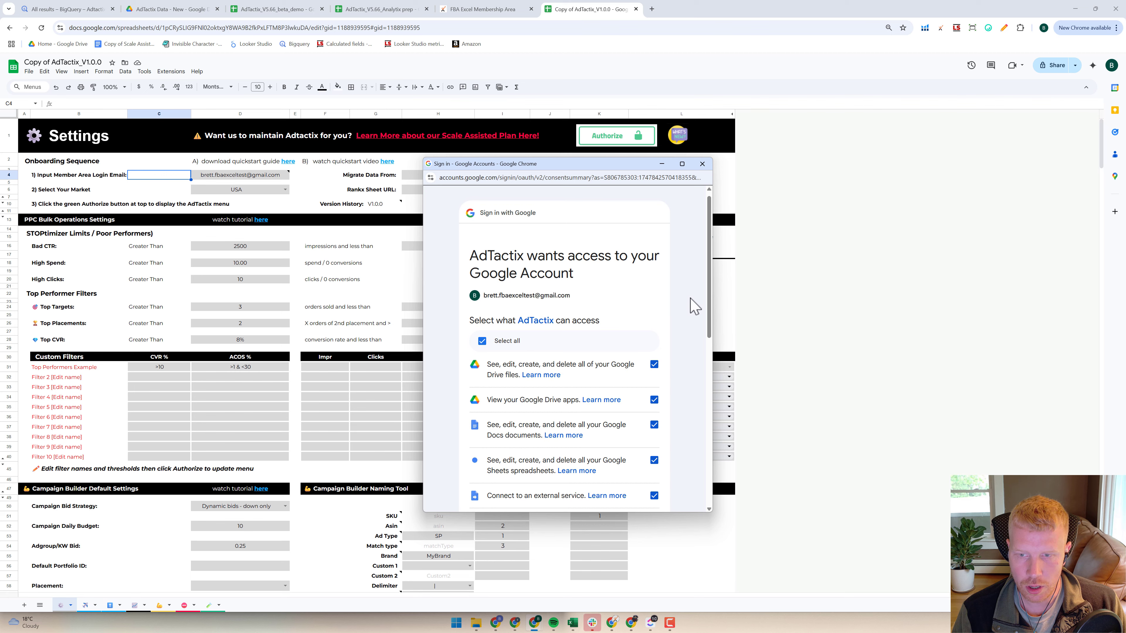
scroll(691, 306, "down", 6)
left_click(613, 445)
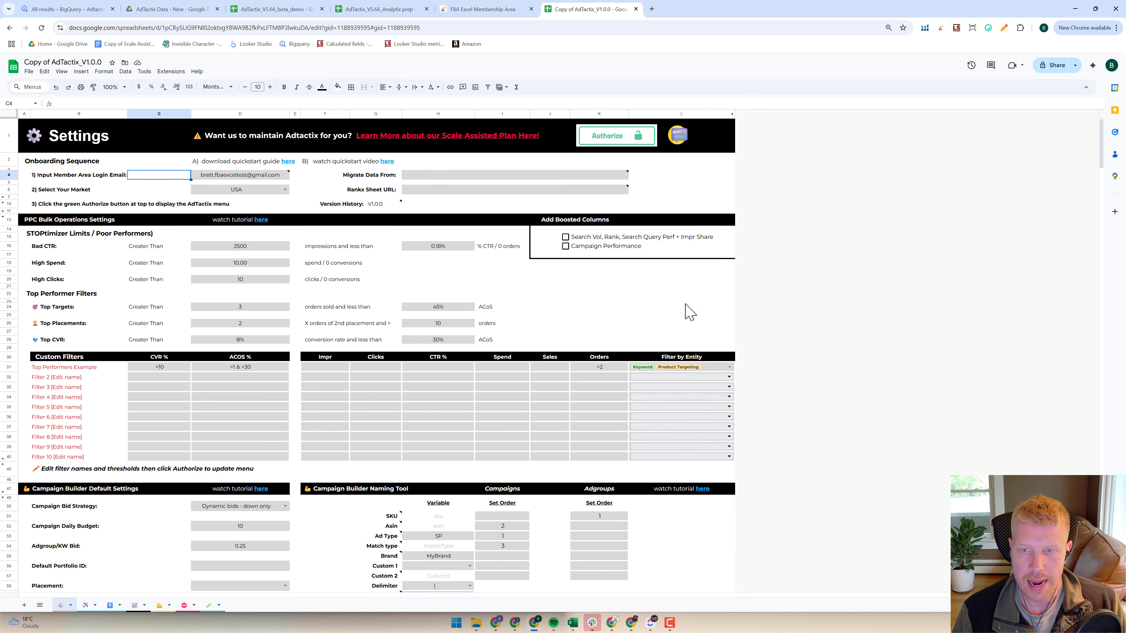
left_click(687, 308)
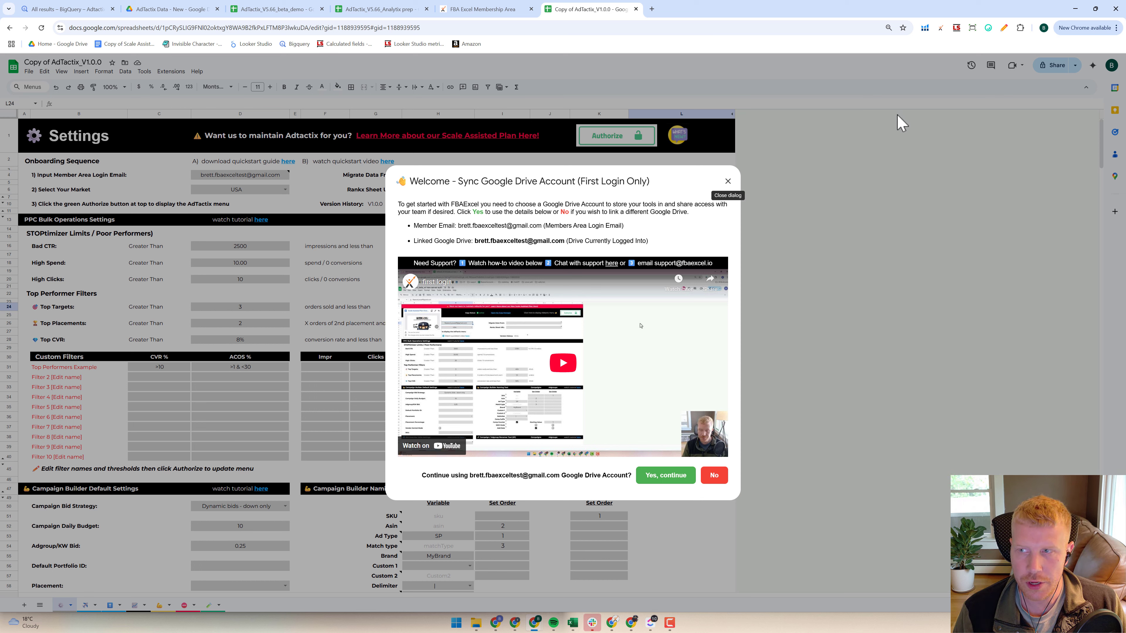
- Link the current Google Drive account to the member email and finalize the first-login authorization
left_click_drag(473, 241, 564, 244)
left_click_drag(457, 226, 534, 227)
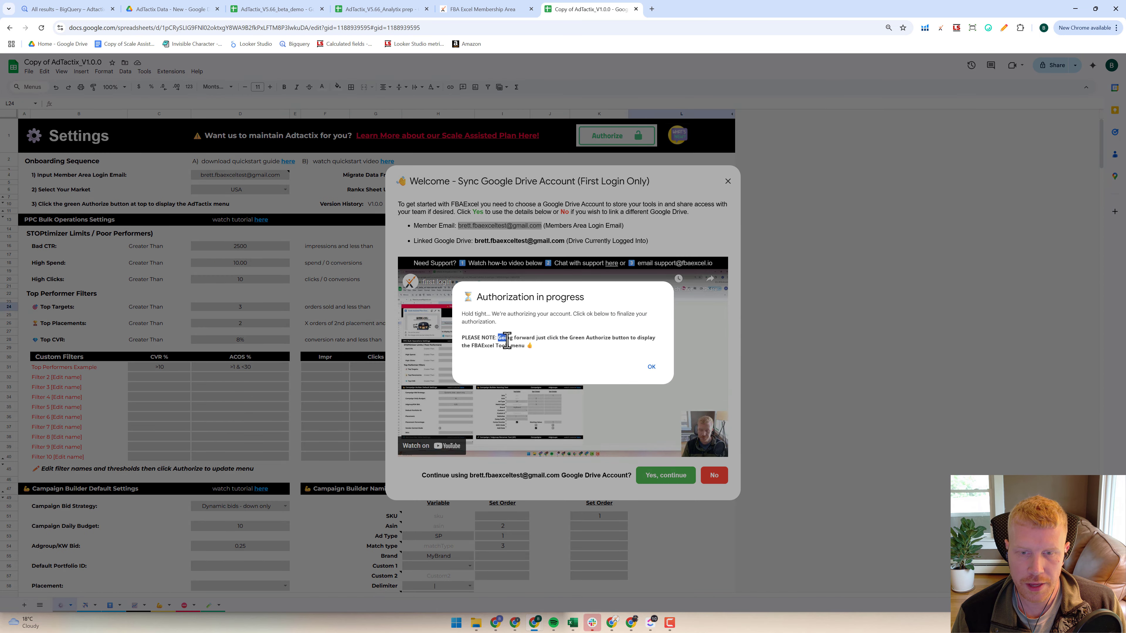
left_click_drag(498, 338, 541, 348)
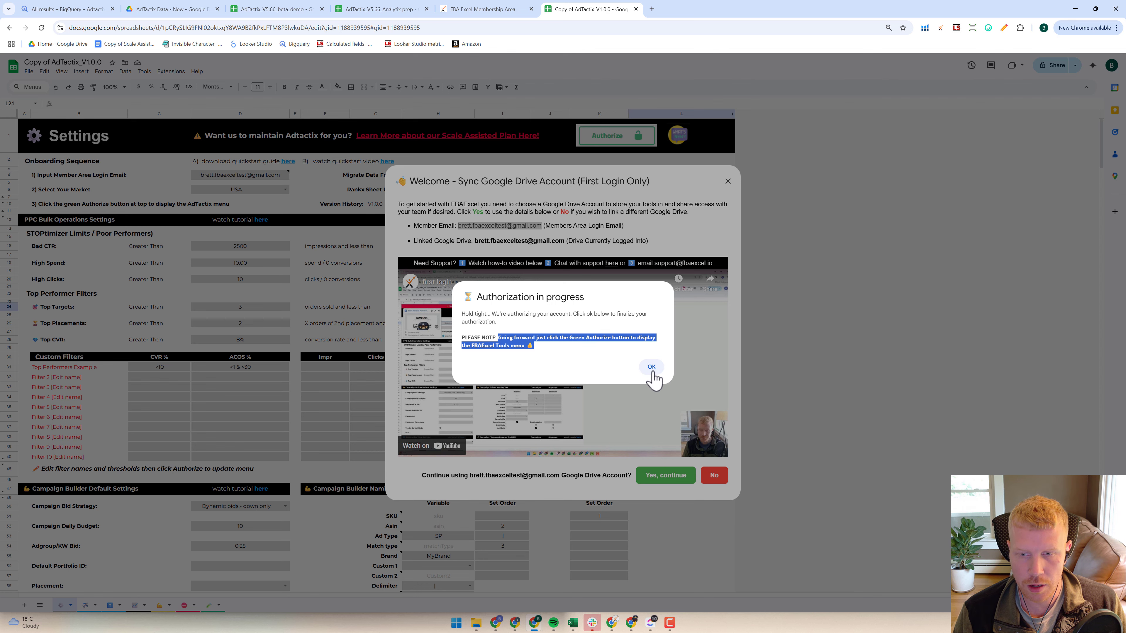
left_click(652, 368)
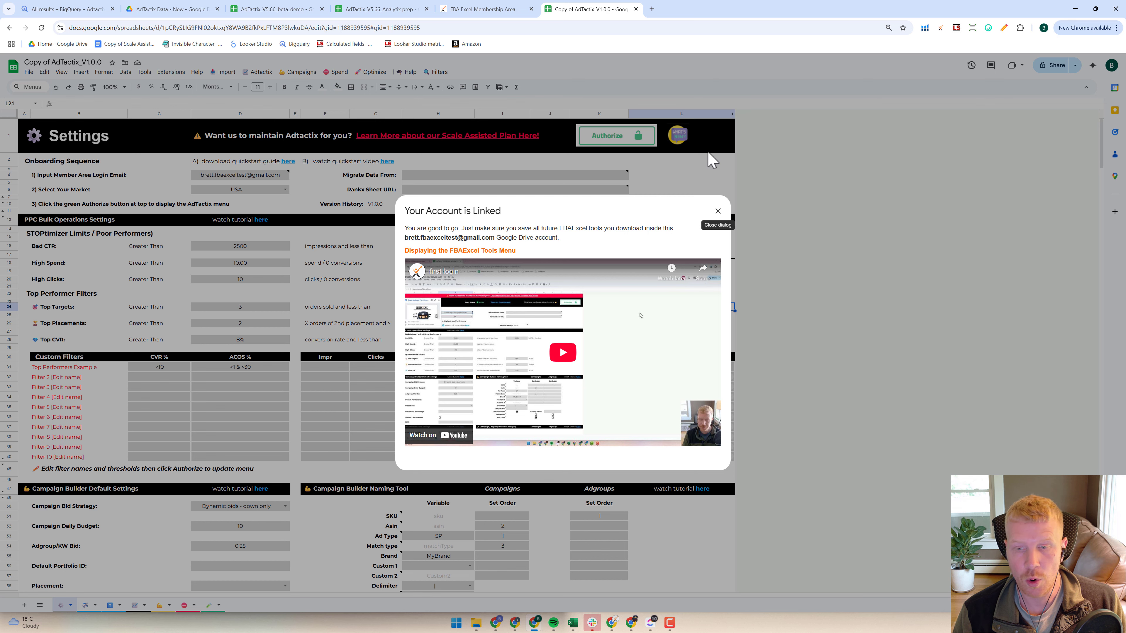
left_click(718, 211)
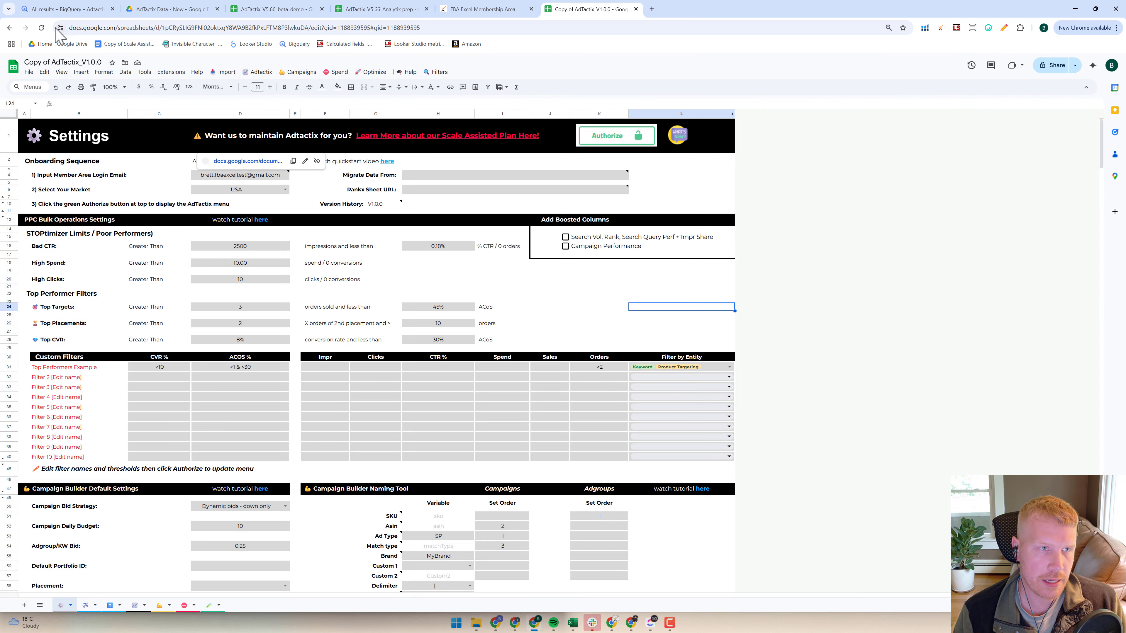
- Reload the AdTactix copy and run Authorize again to display its custom tools menus
left_click(41, 28)
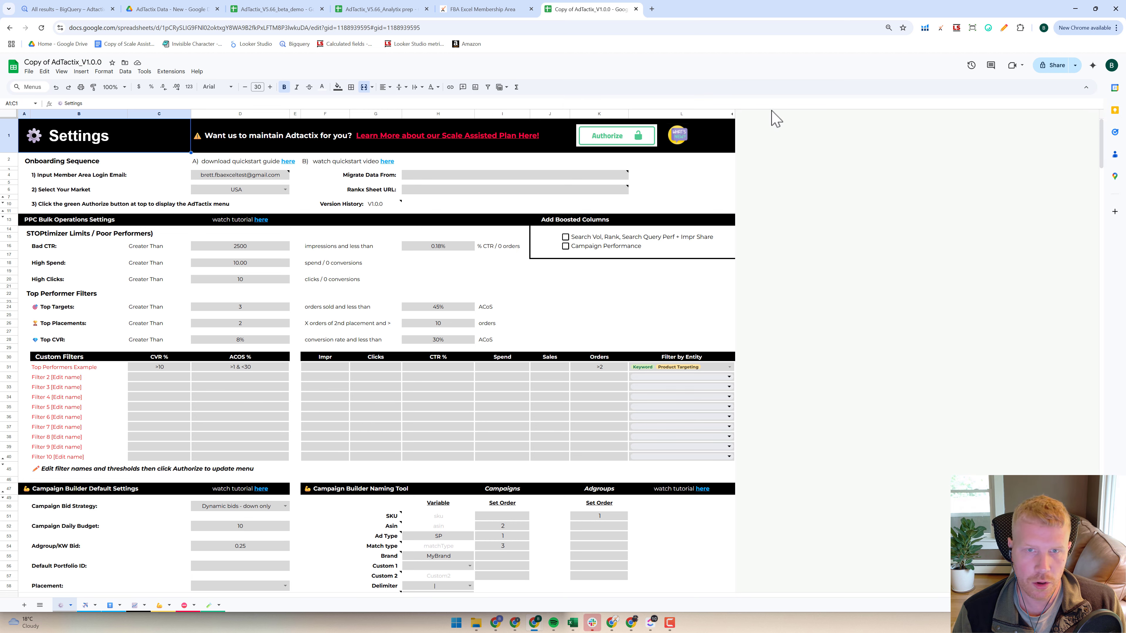
left_click(249, 177)
left_click(515, 160)
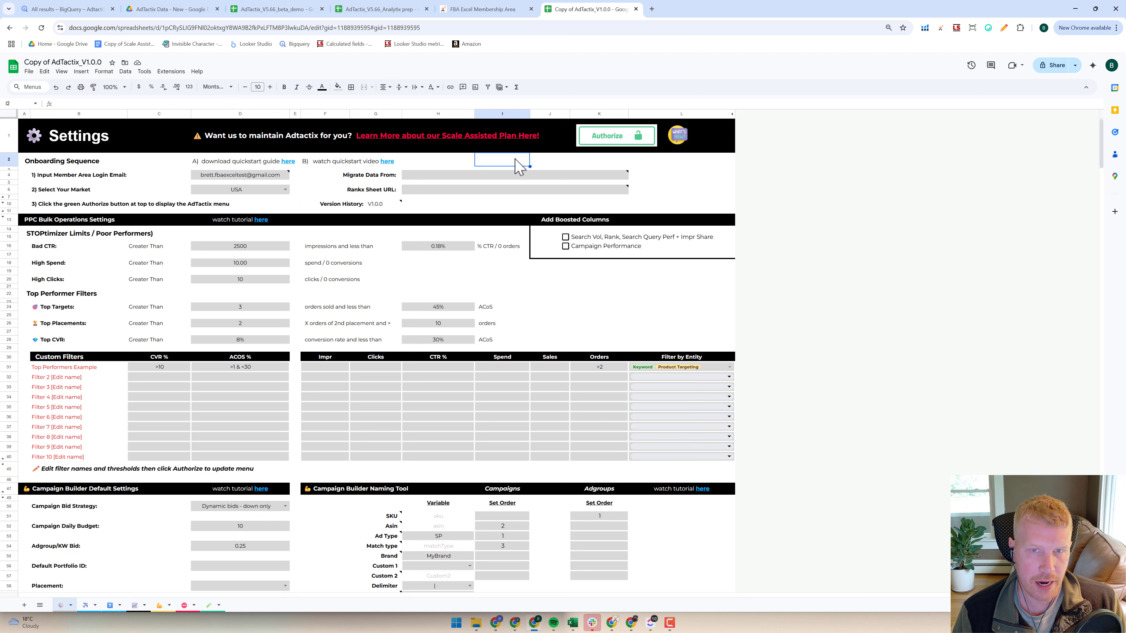
left_click(625, 141)
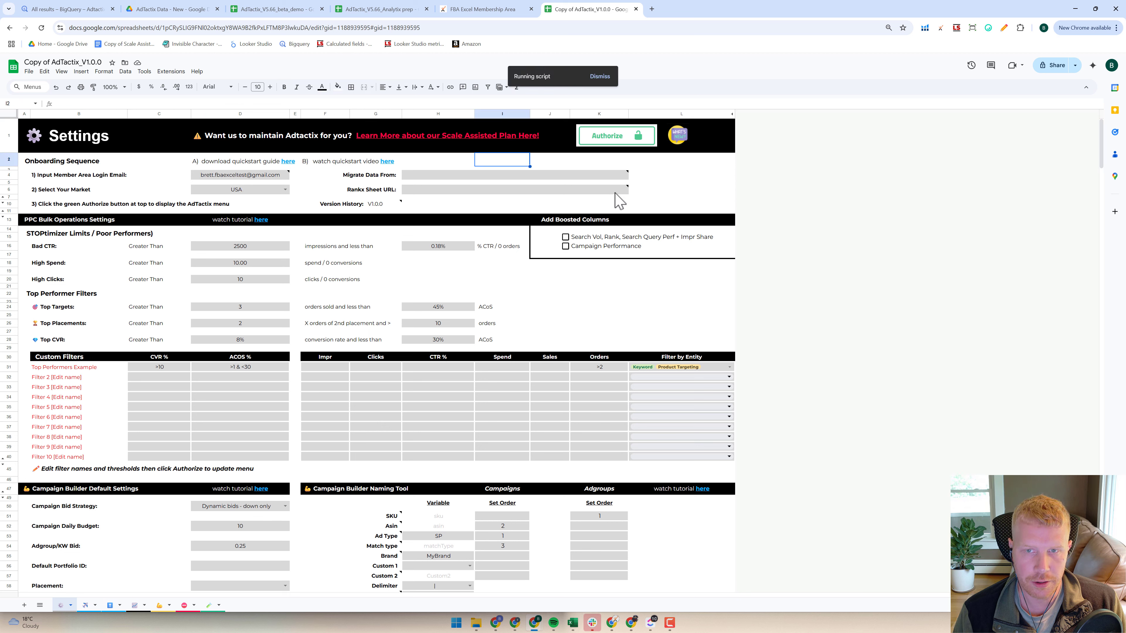
mouse_move(637, 200)
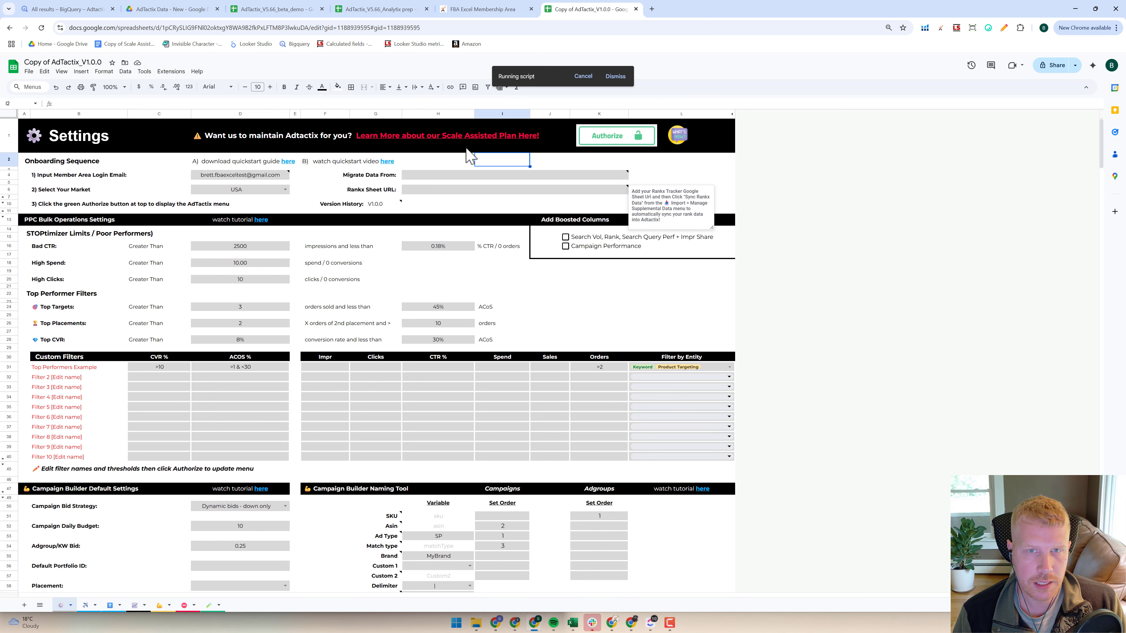
mouse_move(465, 148)
mouse_move(478, 194)
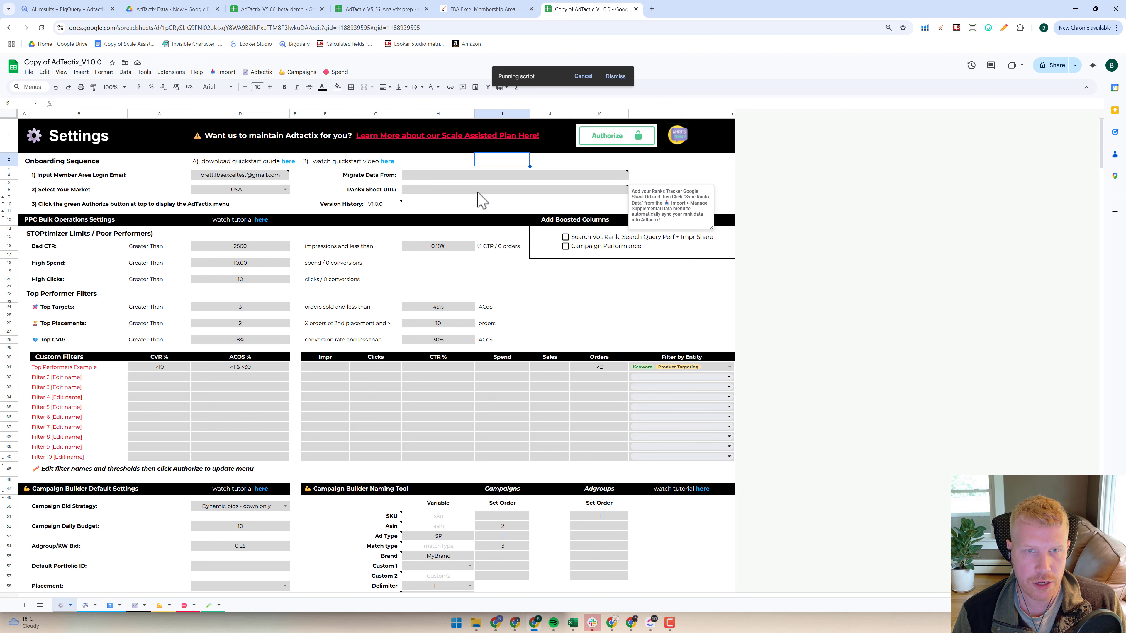